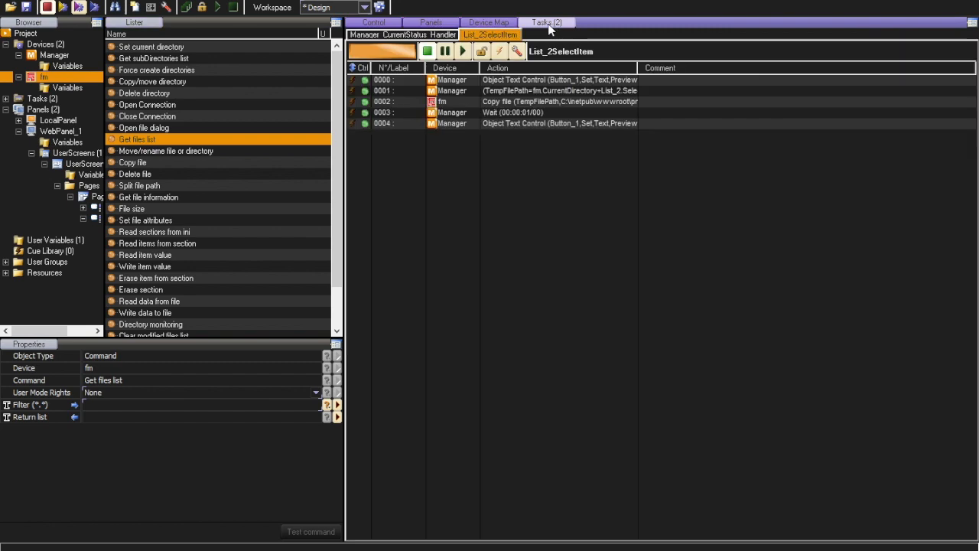
Review the Manager_CurrentStatus_Handler task's start condition and the parameters of its Set current directory and Get files list cues
left_click(403, 35)
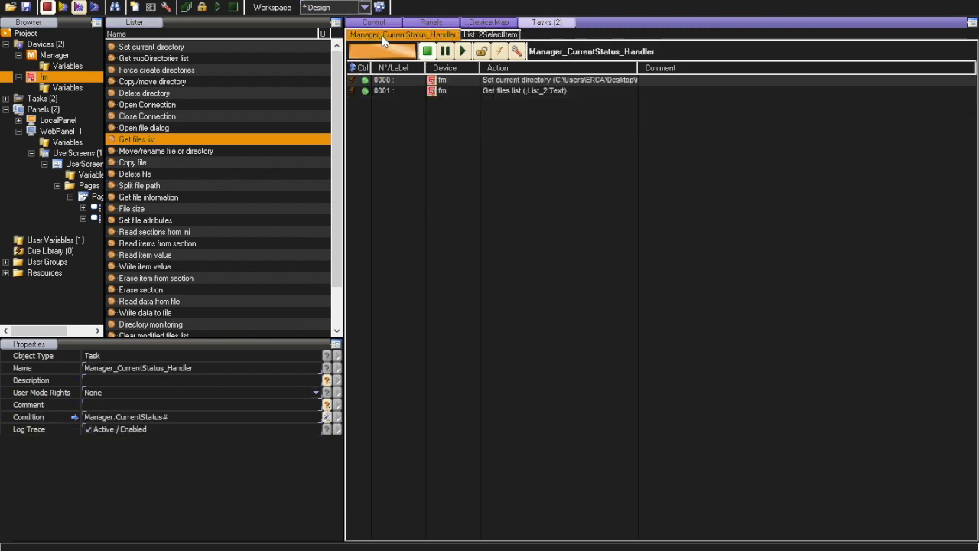
double_click(635, 52)
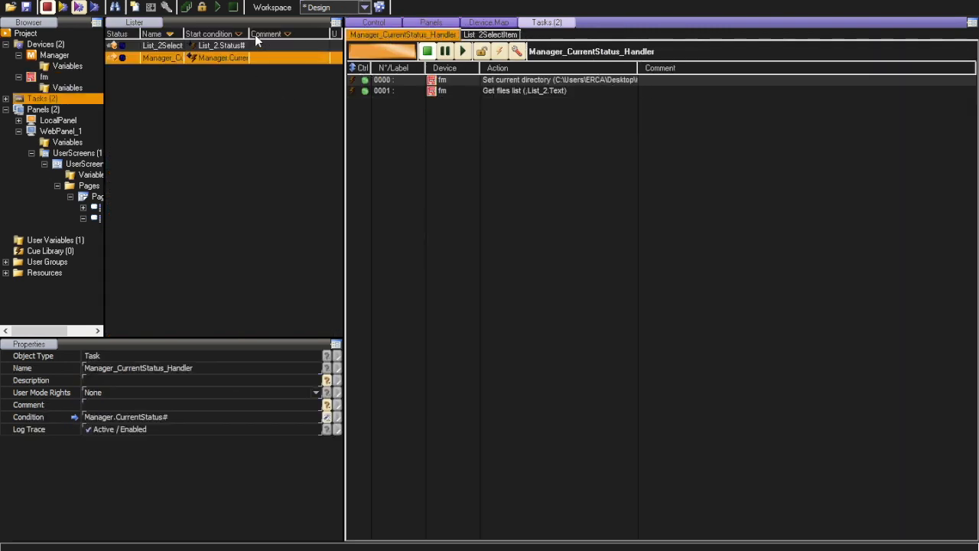
left_click_drag(249, 36, 292, 45)
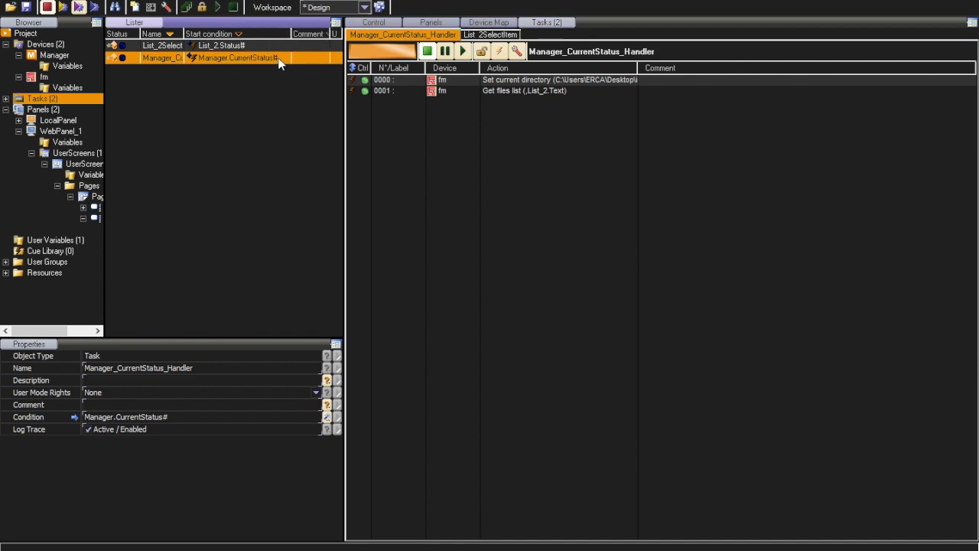
double_click(161, 58)
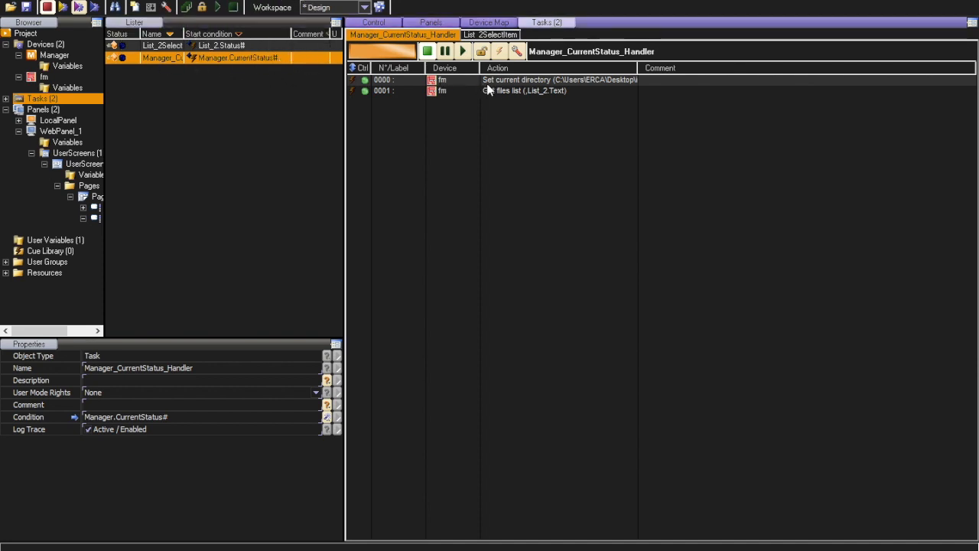
left_click(528, 81)
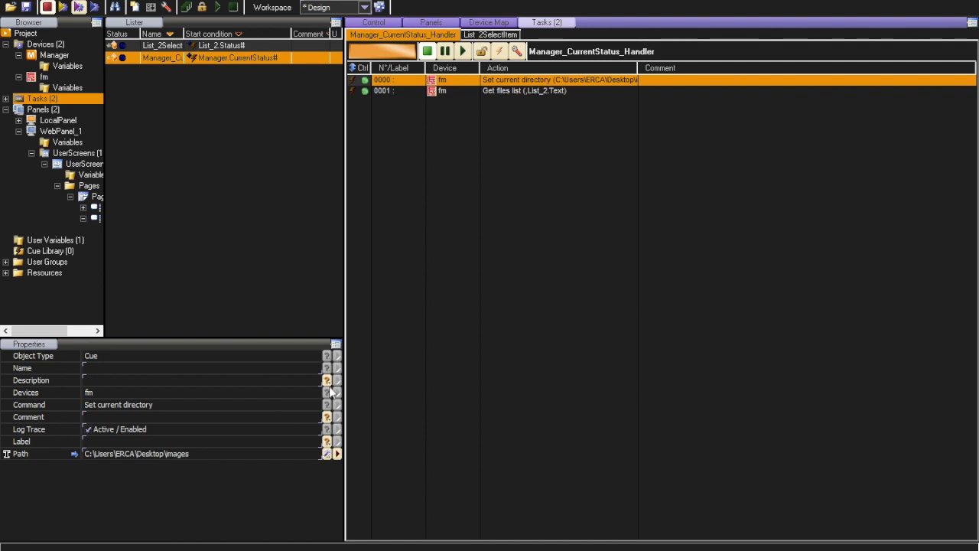
left_click(505, 90)
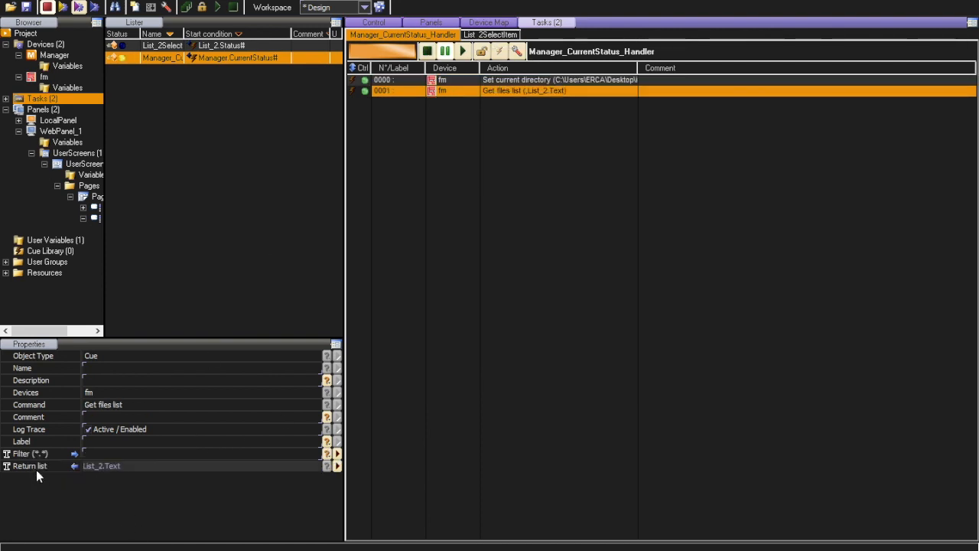
Inspect the URL property of the Preview Ready button on the UserScreen_1 panel
left_click(440, 22)
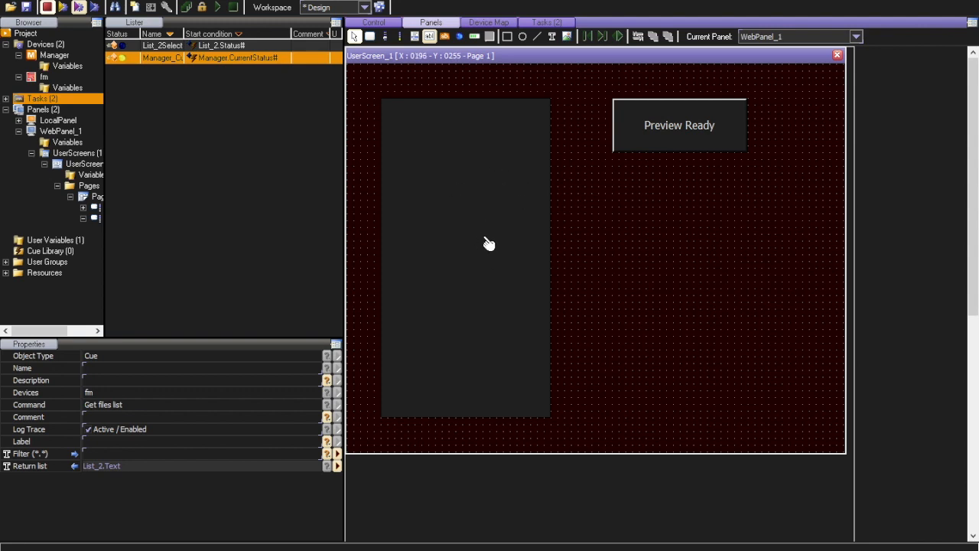
left_click(671, 143)
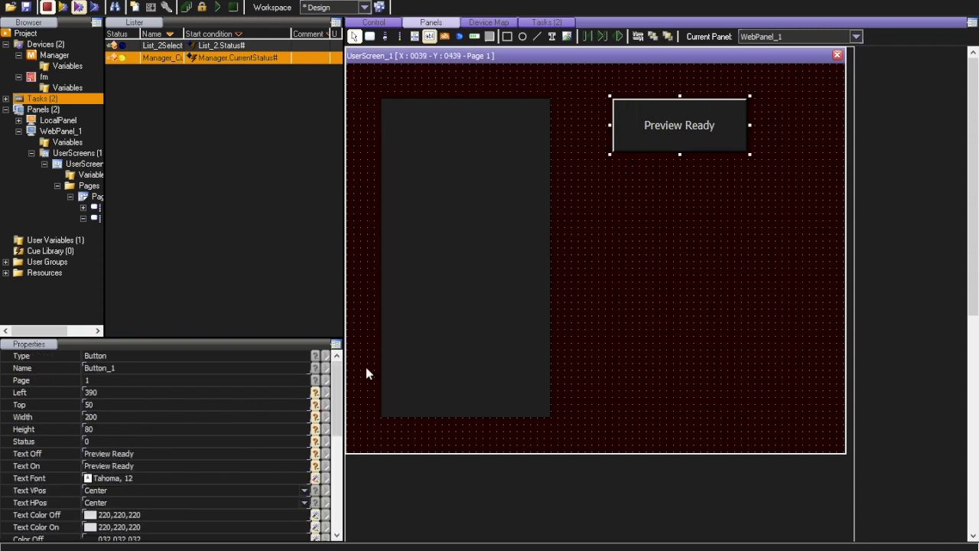
left_click_drag(340, 387, 358, 528)
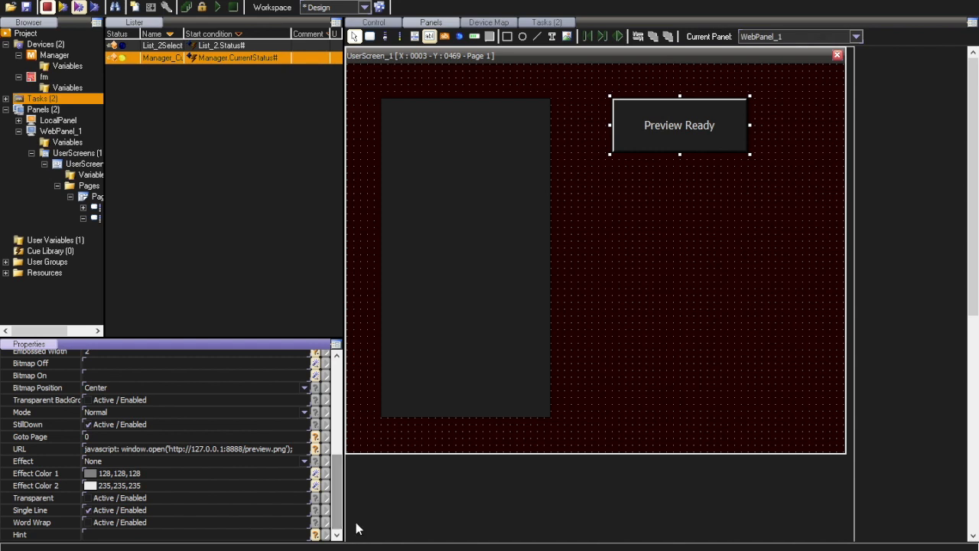
left_click(212, 452)
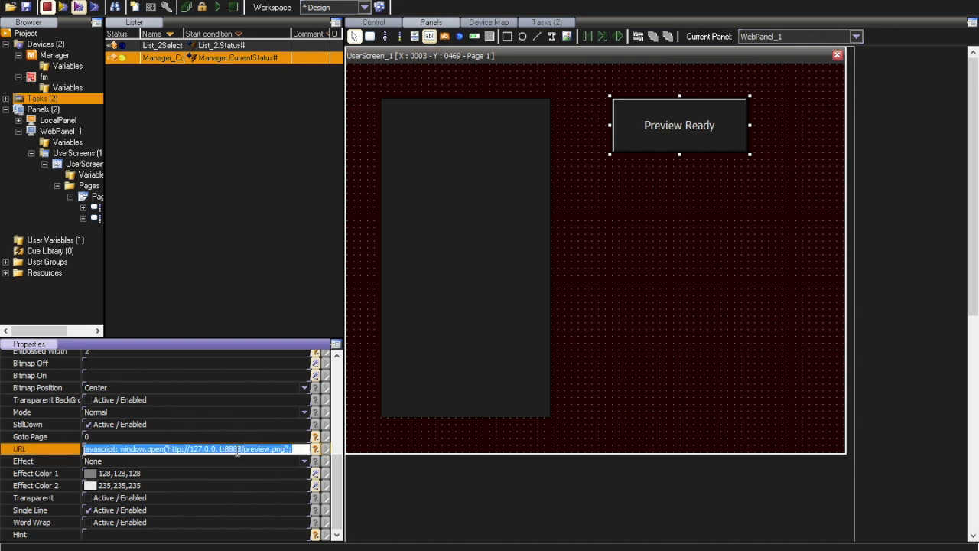
left_click(223, 449)
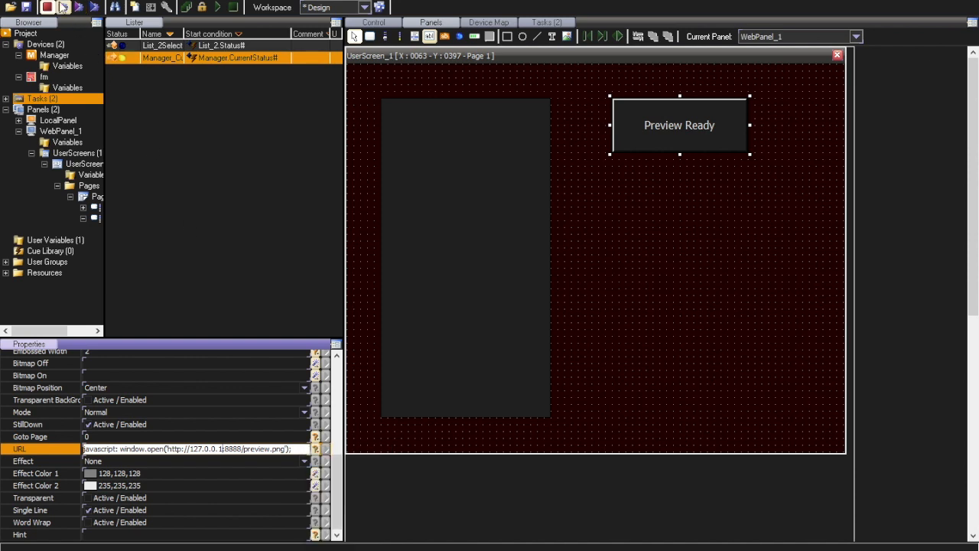
Run the project and check the contents of the images folder on the desktop, closing the folder window when done
left_click(63, 7)
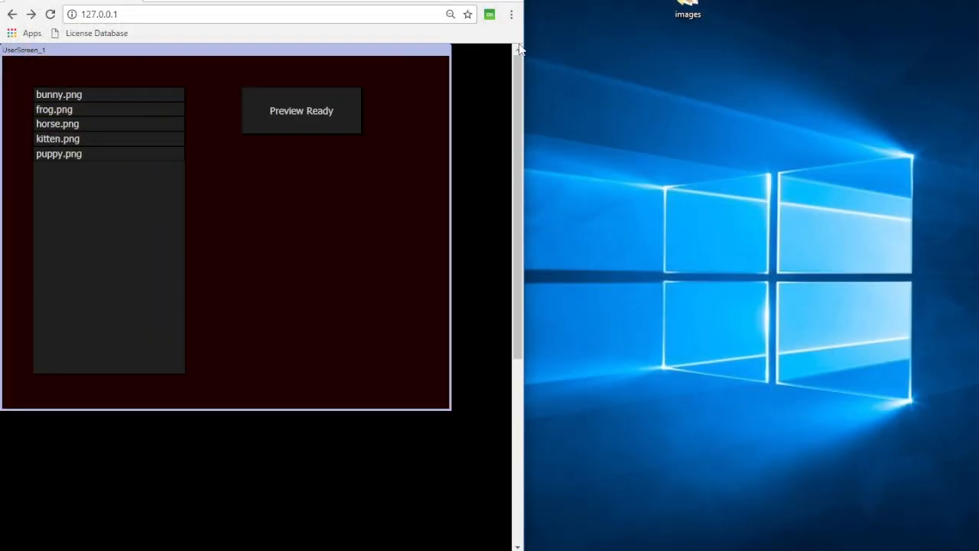
double_click(673, 20)
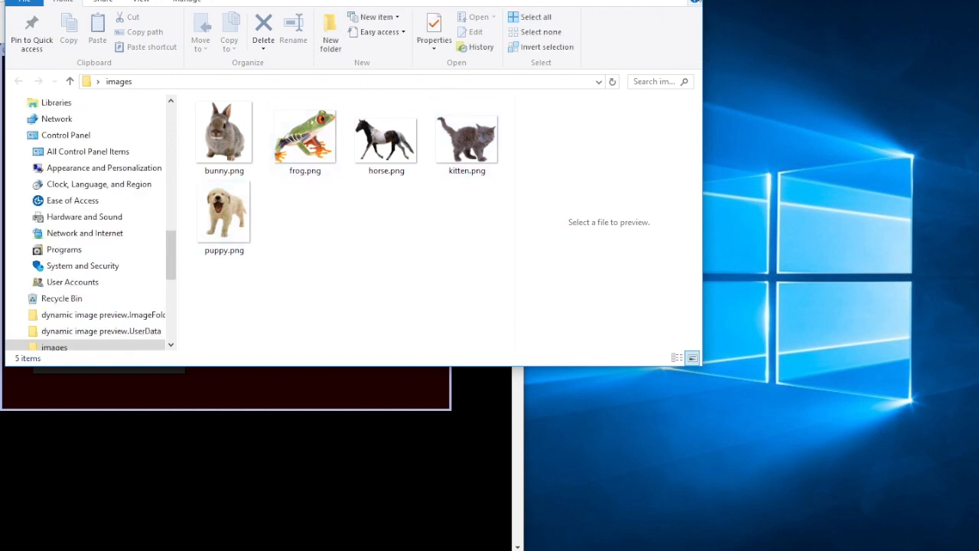
left_click(685, 1)
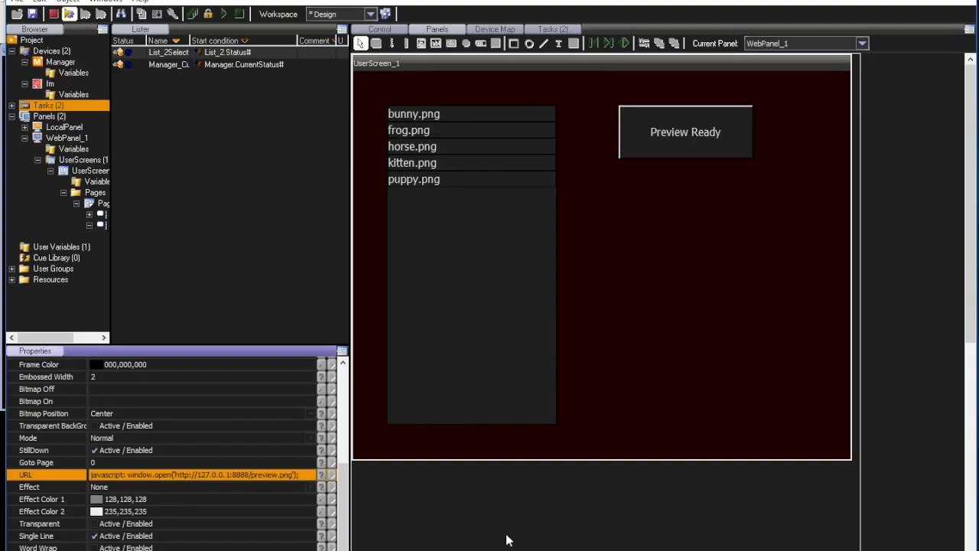
Select frog.png in the panel's file list, then switch to the browser's web panel and preview puppy.png, closing the preview tab
left_click(436, 136)
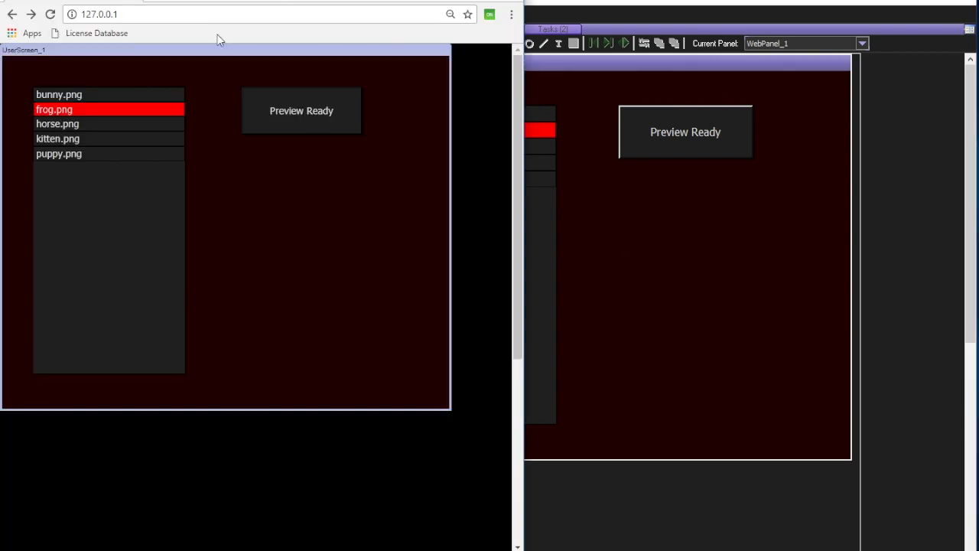
left_click(89, 153)
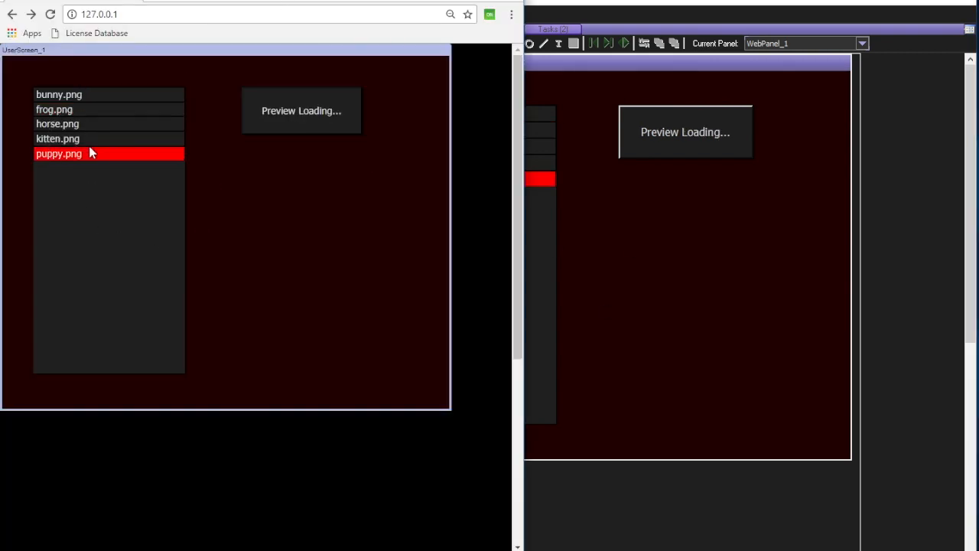
left_click(302, 110)
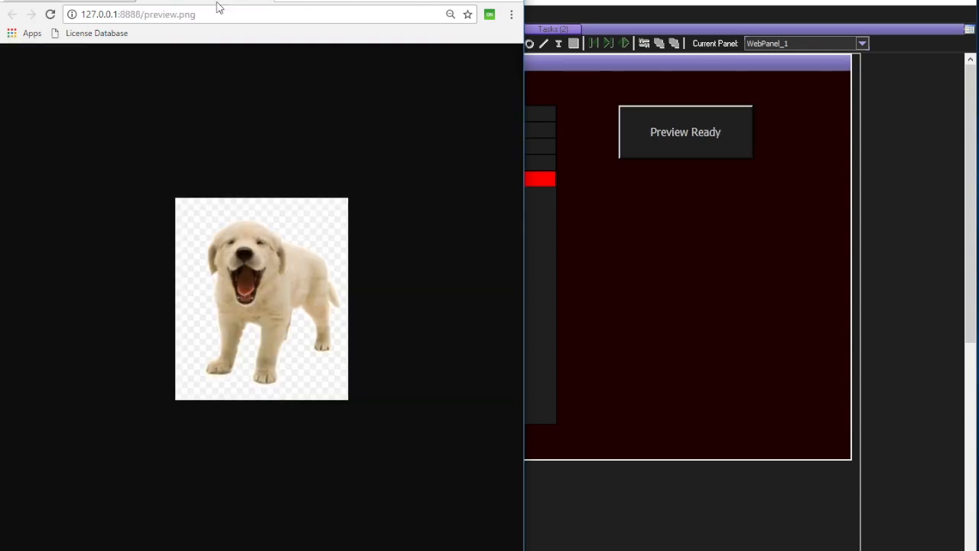
left_click(257, 2)
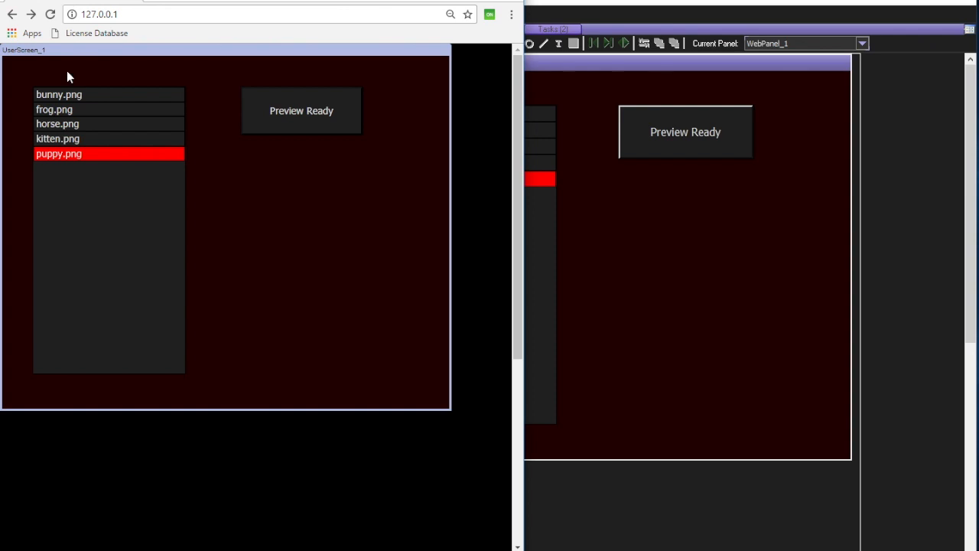
Preview bunny.png and horse.png one after the other from the web panel, closing each preview tab
left_click(71, 94)
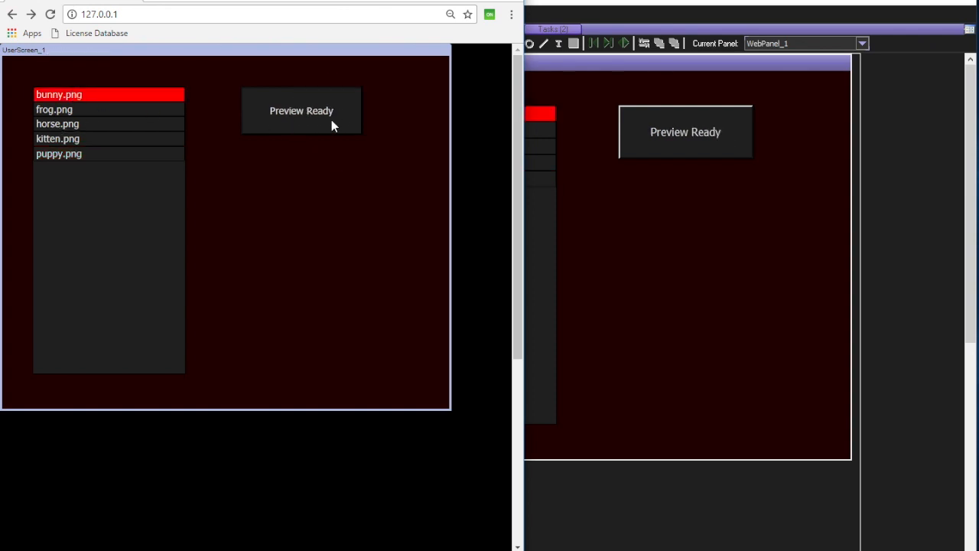
left_click(331, 127)
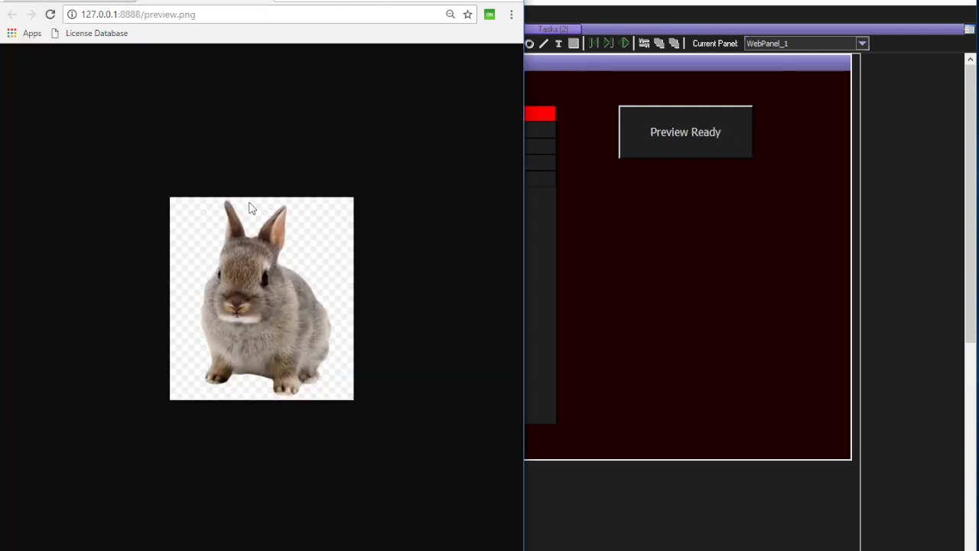
left_click(257, 2)
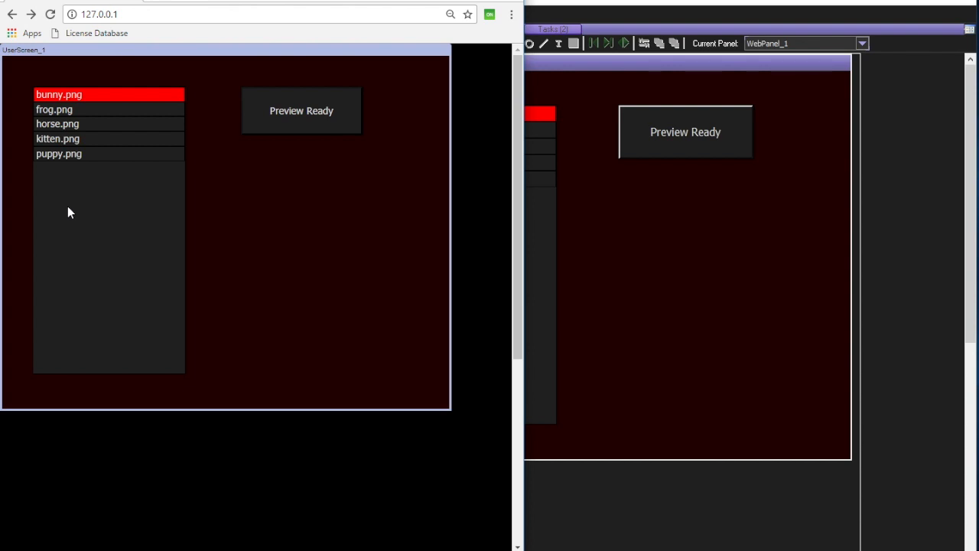
left_click(73, 124)
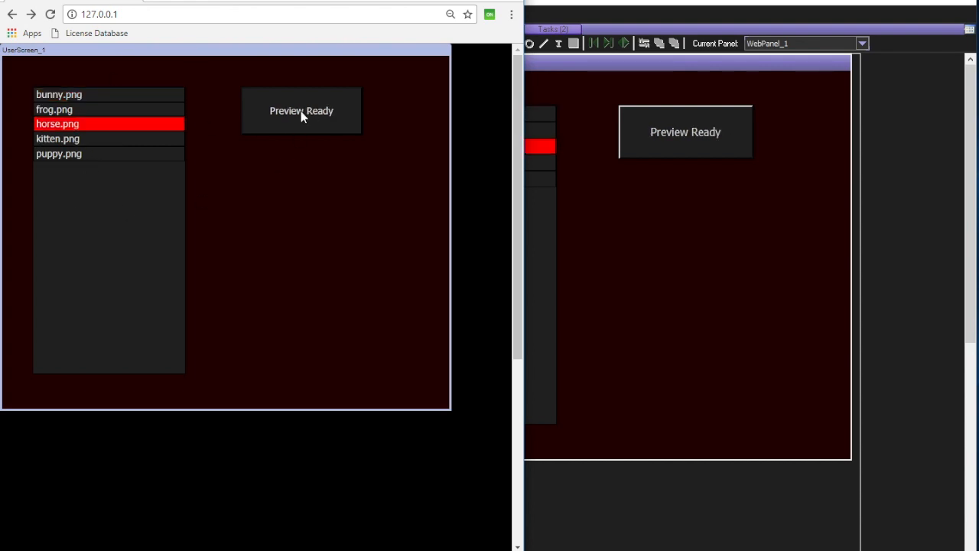
left_click(301, 111)
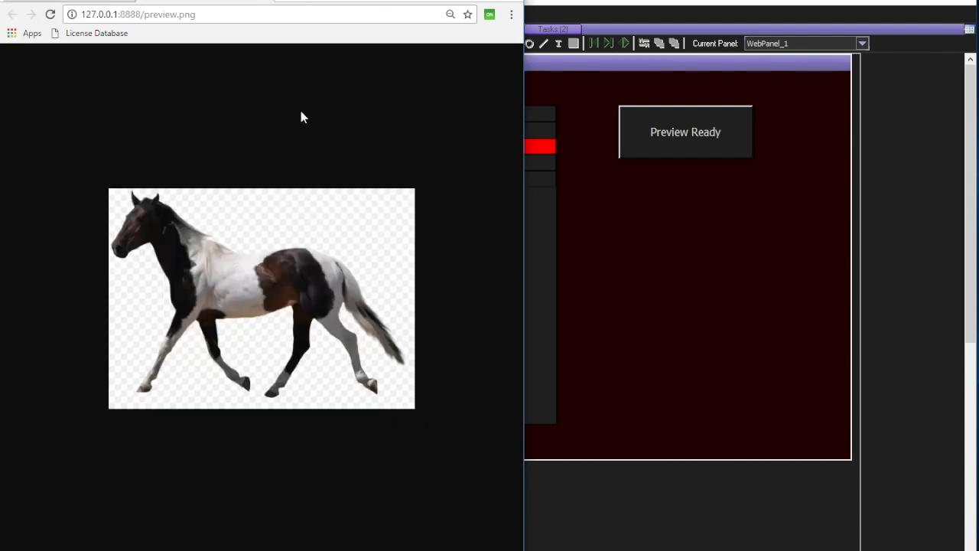
left_click(261, 2)
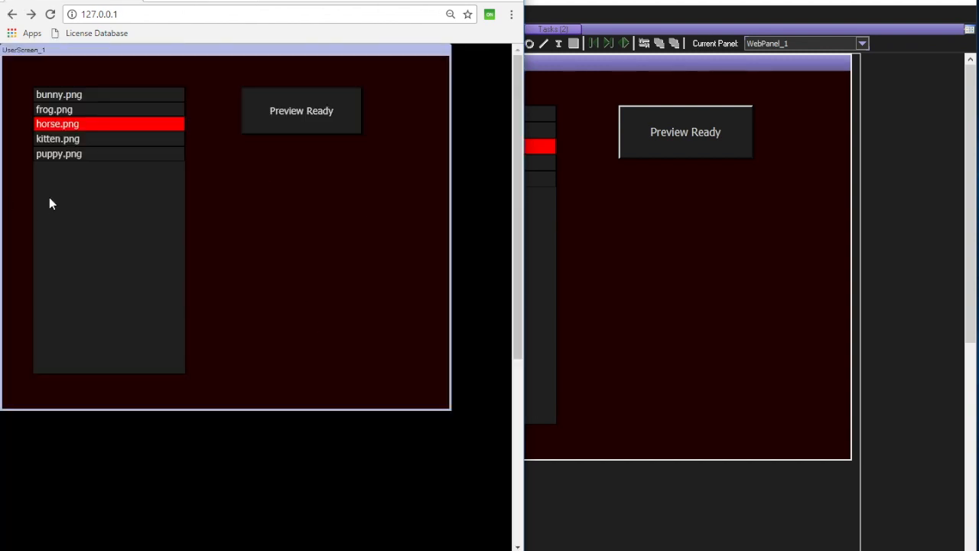
Return to Medialon Manager and examine the List_2SelectItem task's first Object Text Control, TempFilePath expression and Copy file cues
left_click(721, 239)
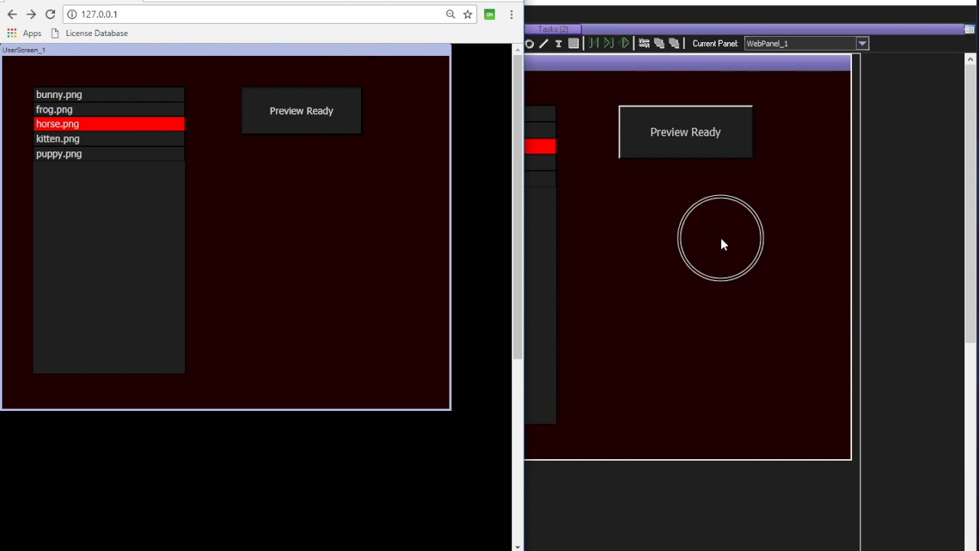
left_click(559, 30)
left_click(495, 42)
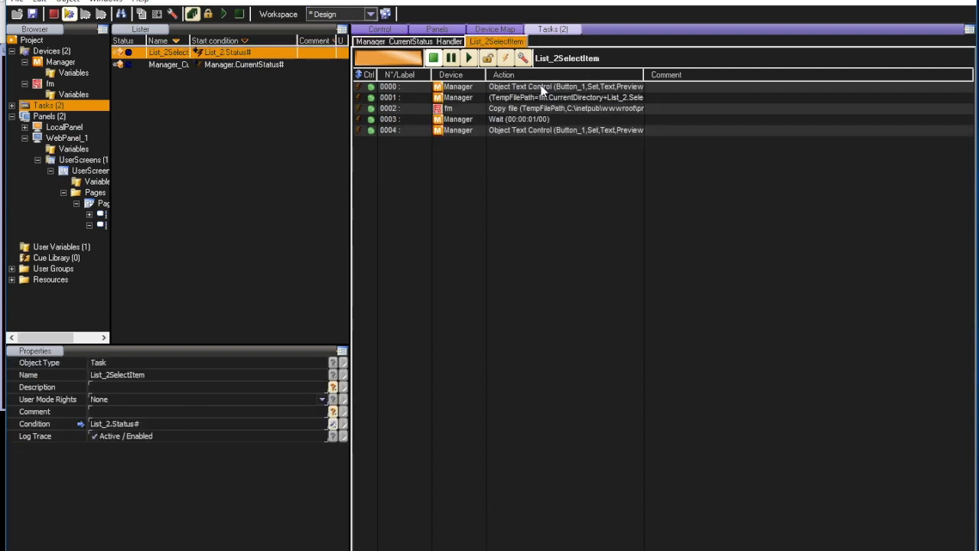
left_click(583, 86)
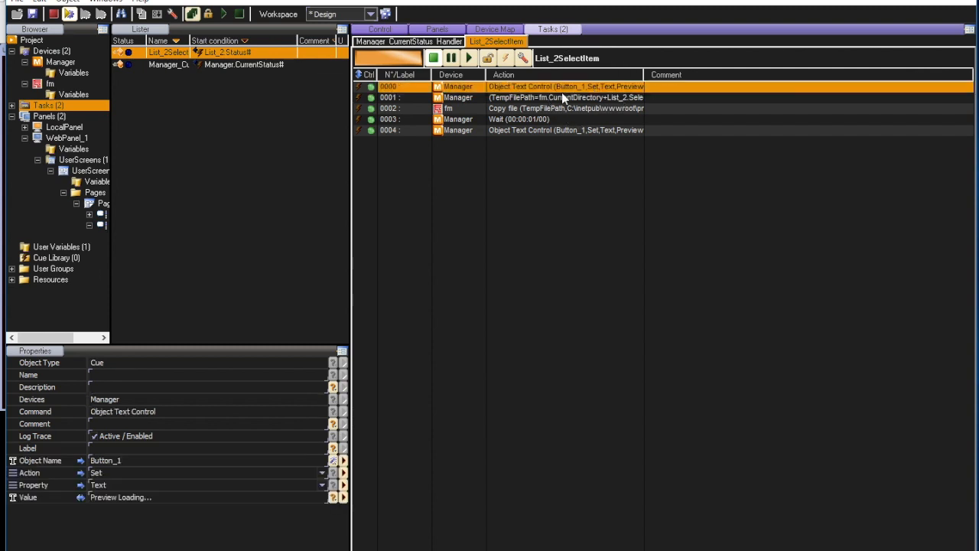
left_click(509, 98)
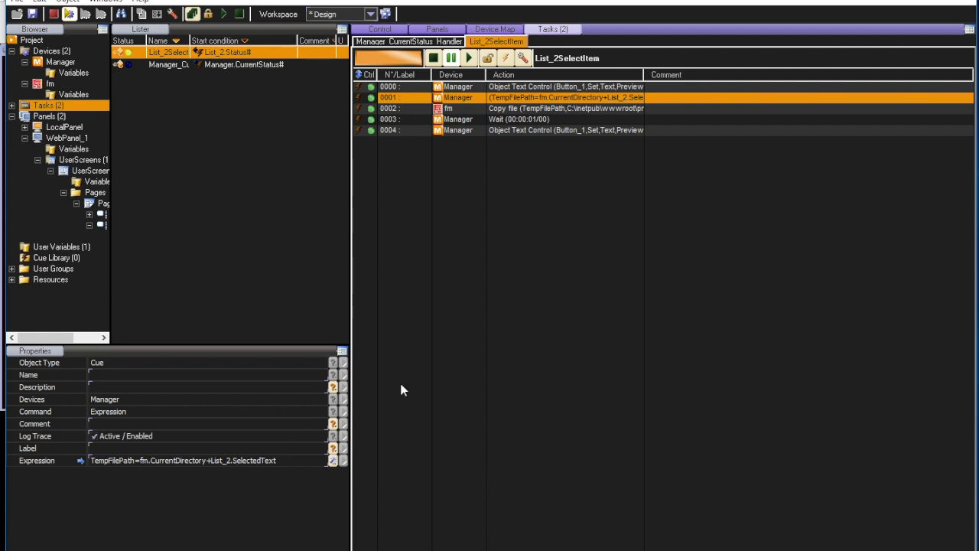
left_click(518, 108)
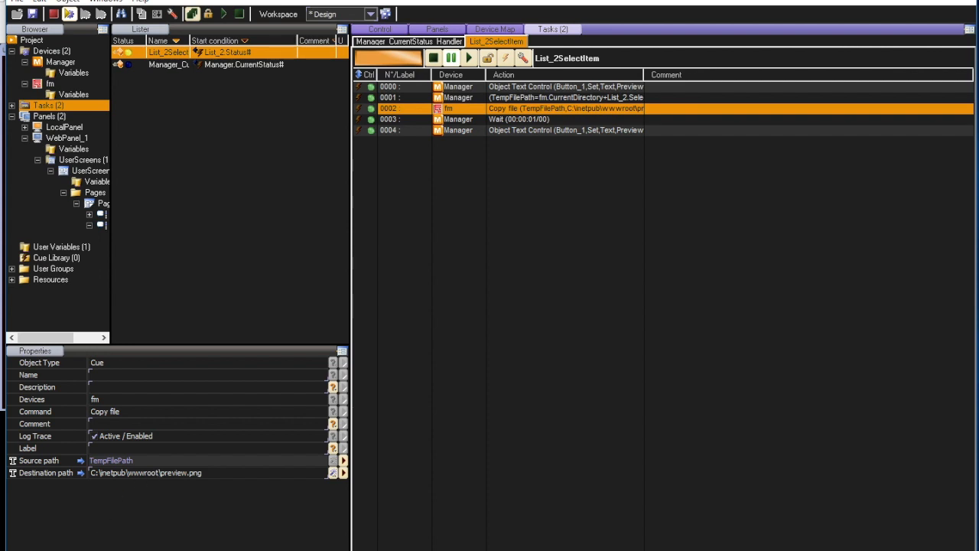
Search Windows for "admin", open Administrative Tools and launch Internet Information Services (IIS) Manager
key("super+s")
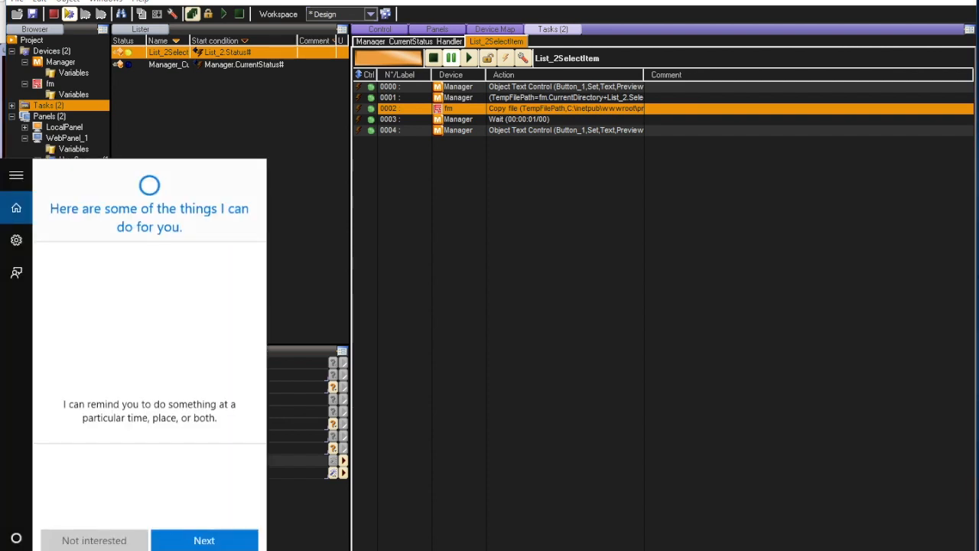
type("ad")
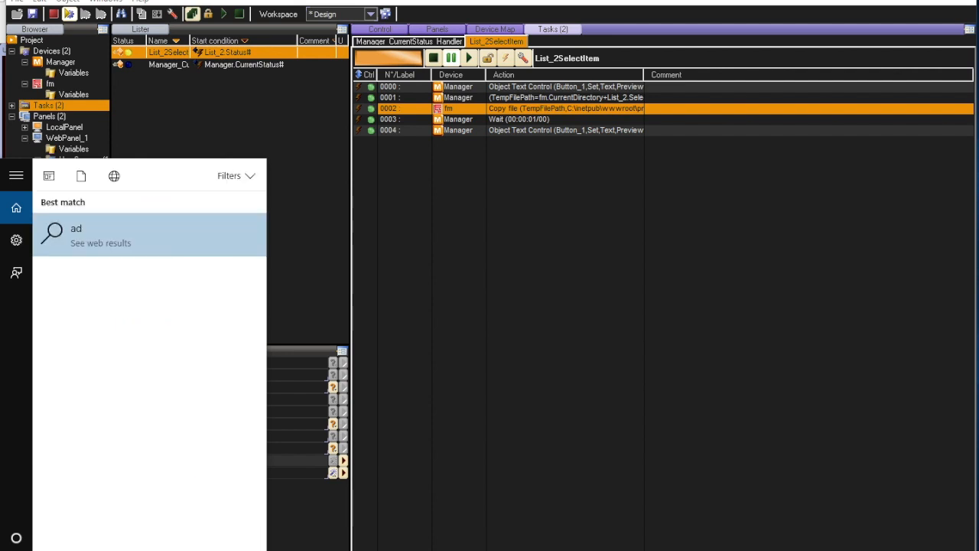
type("min")
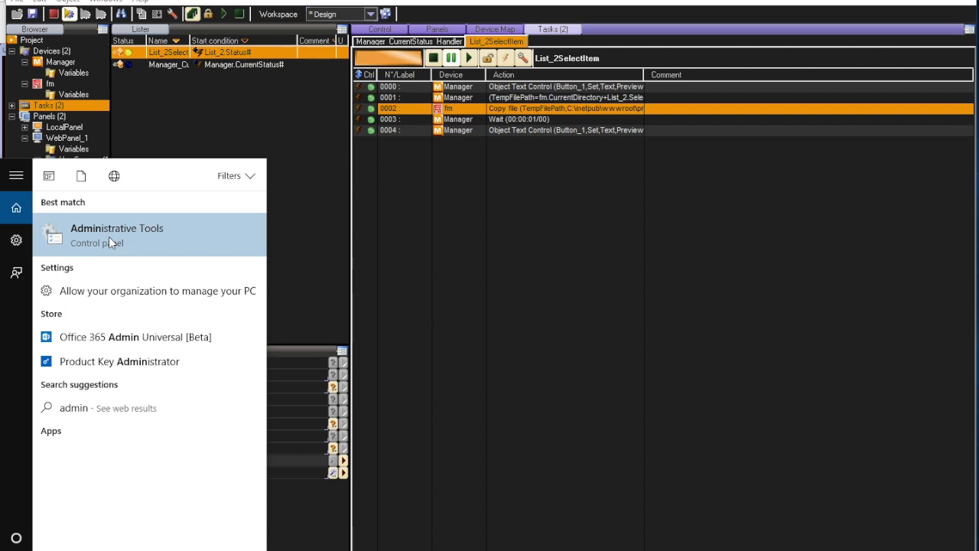
left_click(108, 236)
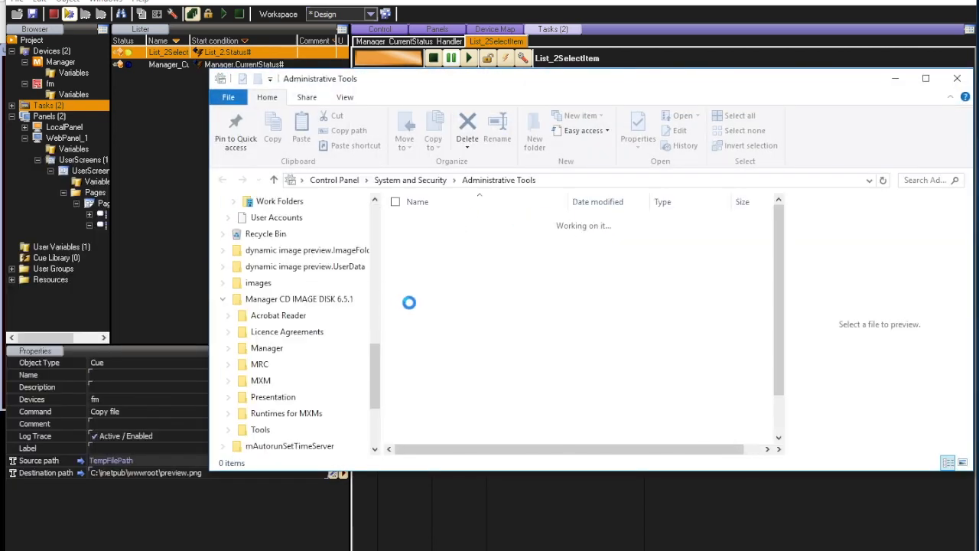
left_click(470, 300)
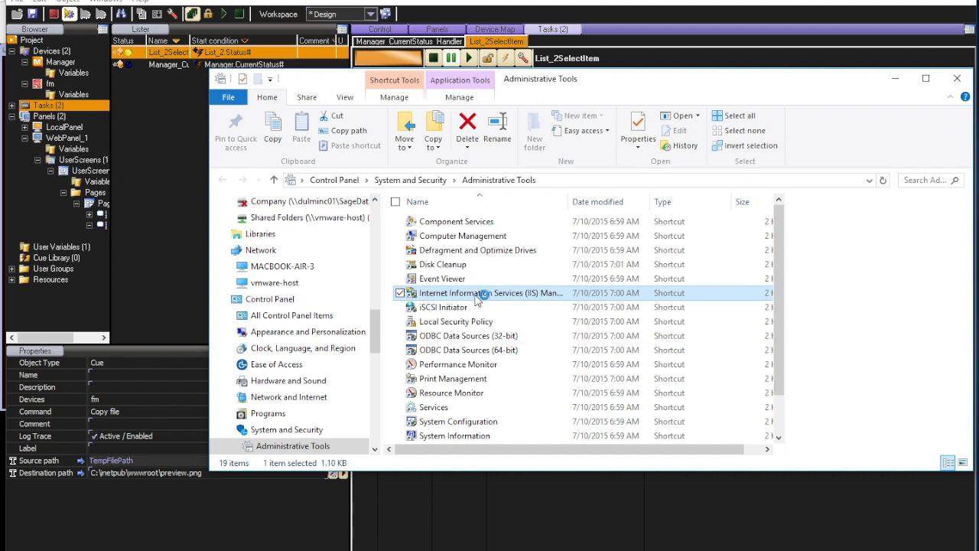
double_click(476, 295)
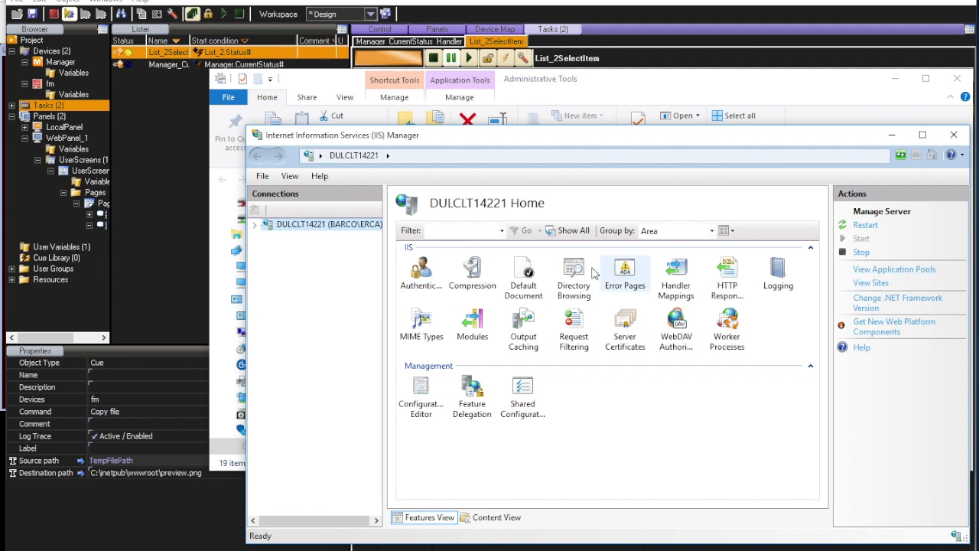
Select the Default Web Site under the server's Sites, explore its content folder, and show the folder's full path
left_click(256, 227)
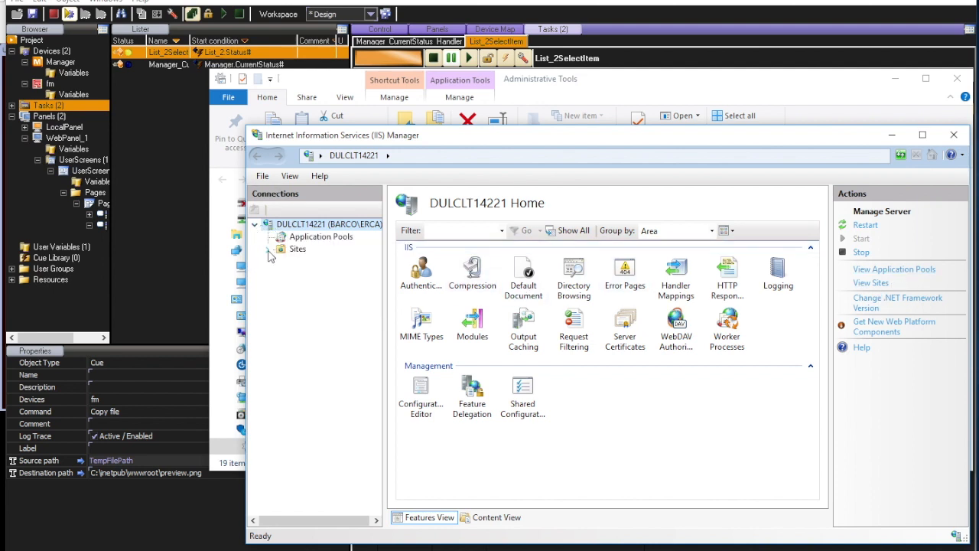
left_click(267, 250)
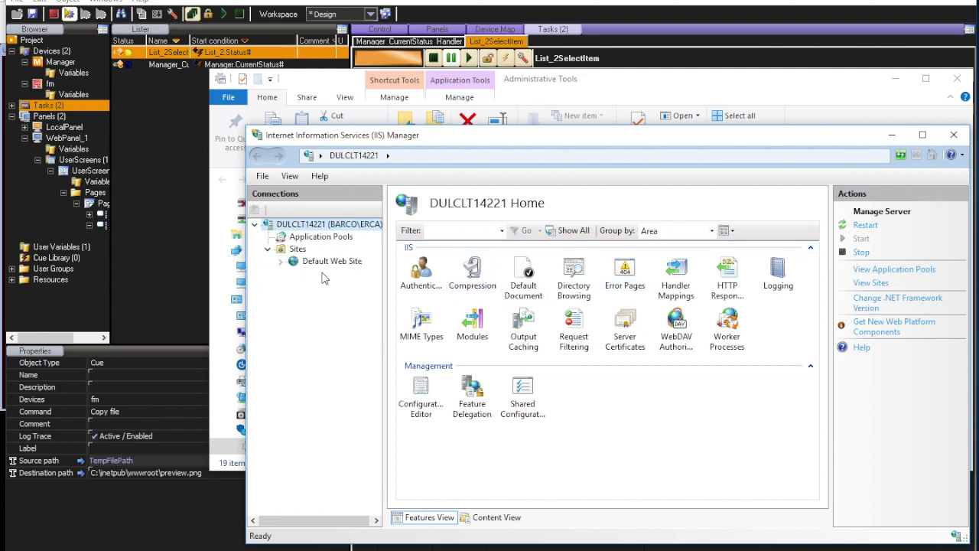
left_click(332, 261)
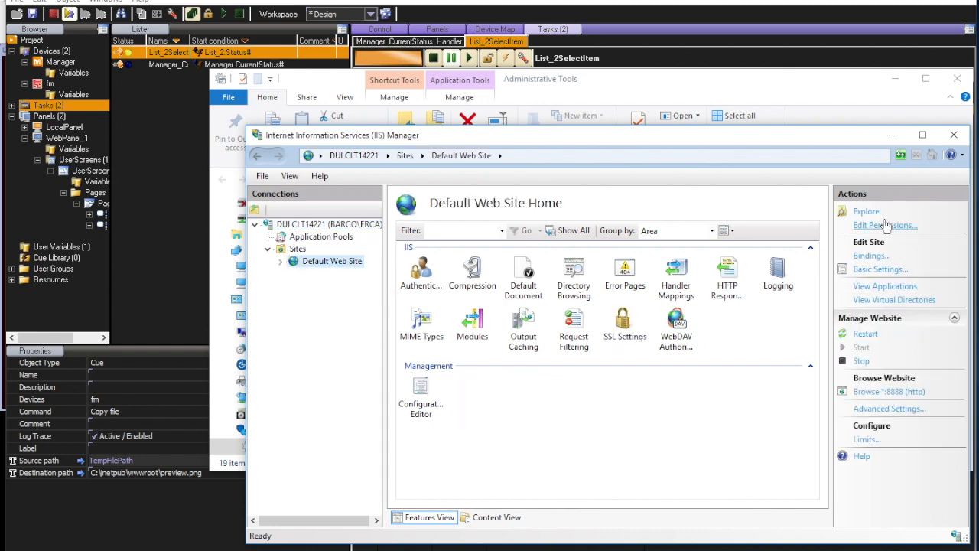
left_click(865, 216)
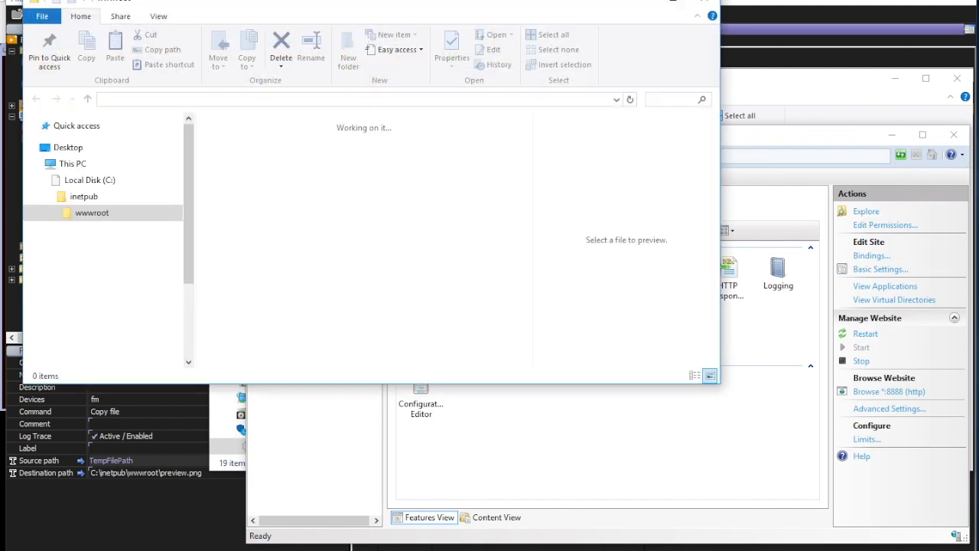
left_click(328, 101)
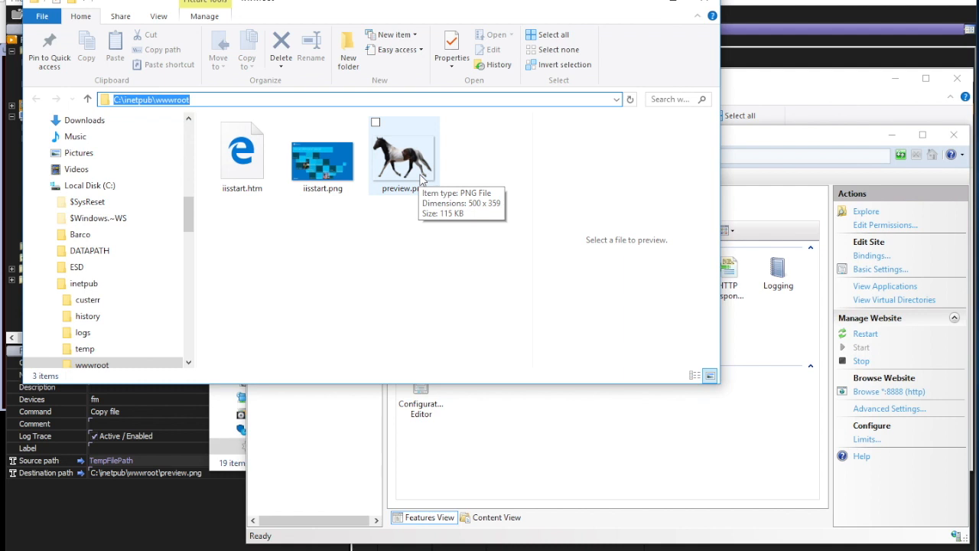
Return to IIS Manager, open the site's Output Caching feature, and check its feature settings with the .png rule selected
left_click(647, 459)
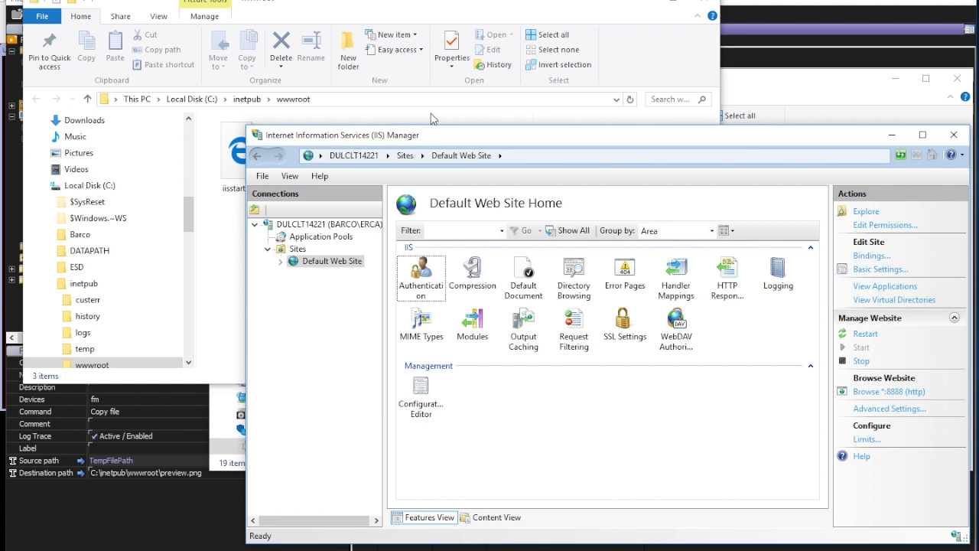
left_click(532, 346)
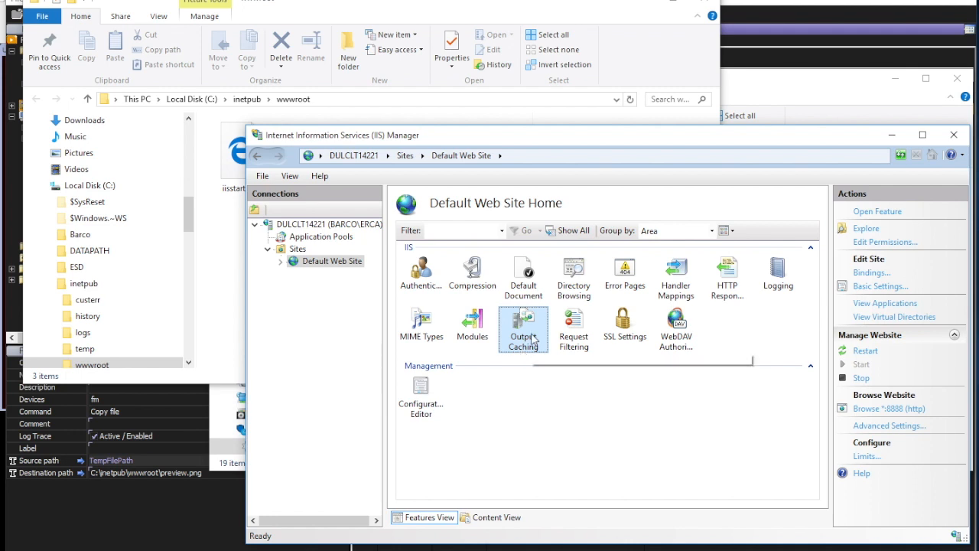
double_click(532, 344)
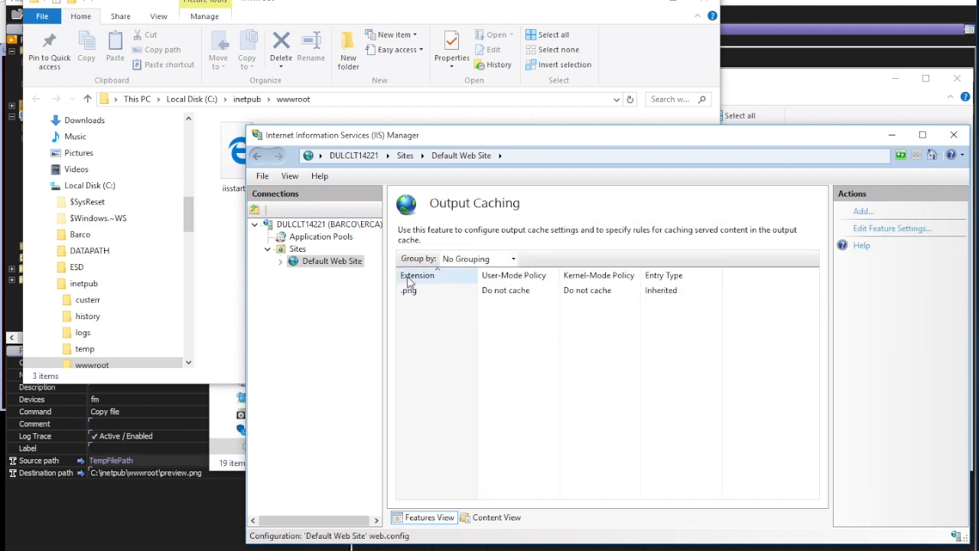
left_click(500, 295)
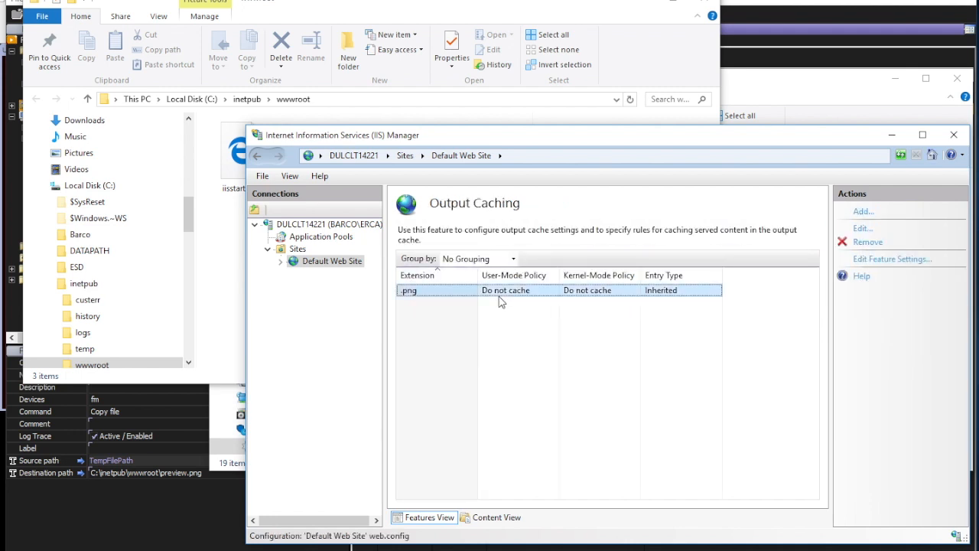
left_click(893, 260)
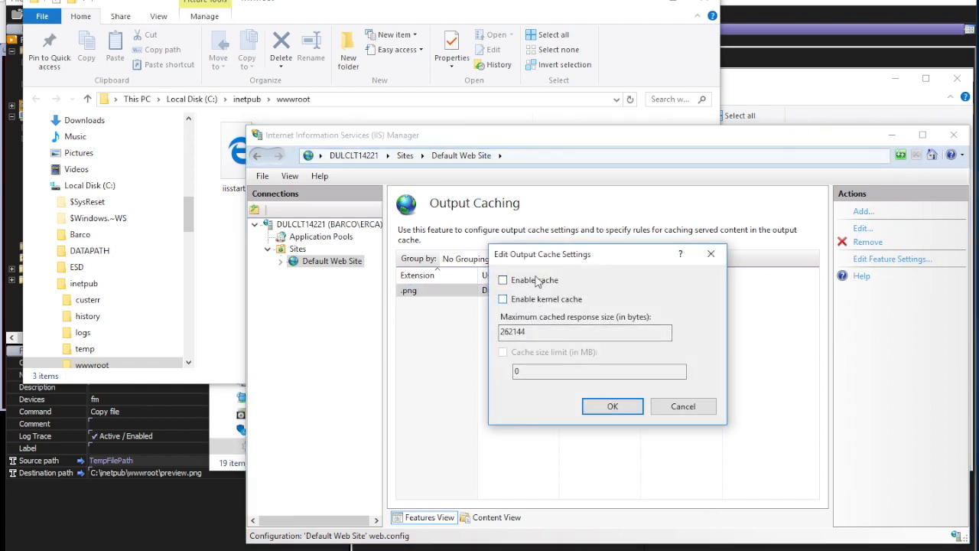
left_click(639, 412)
Review the .png cache rule and the output cache feature settings again, and close IIS Manager
left_click(440, 297)
double_click(440, 297)
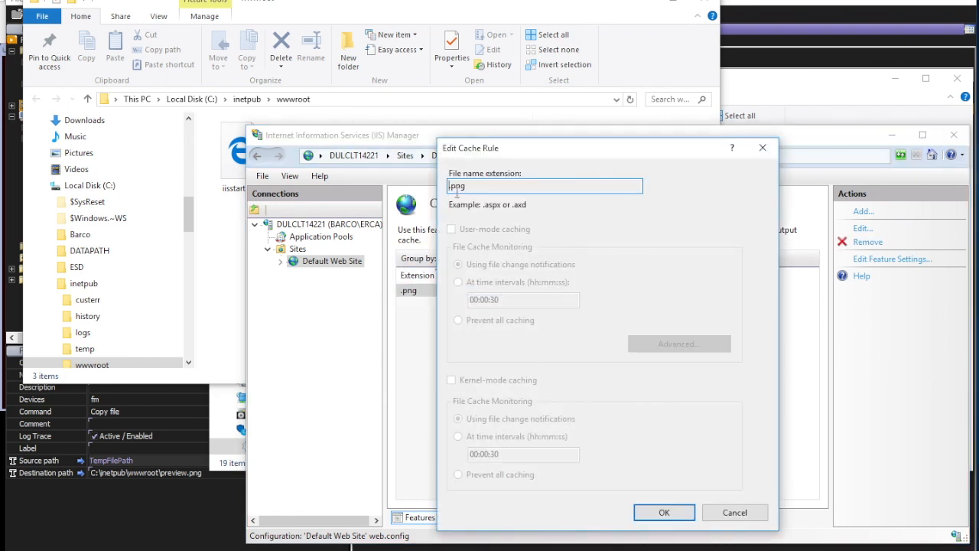
left_click(663, 513)
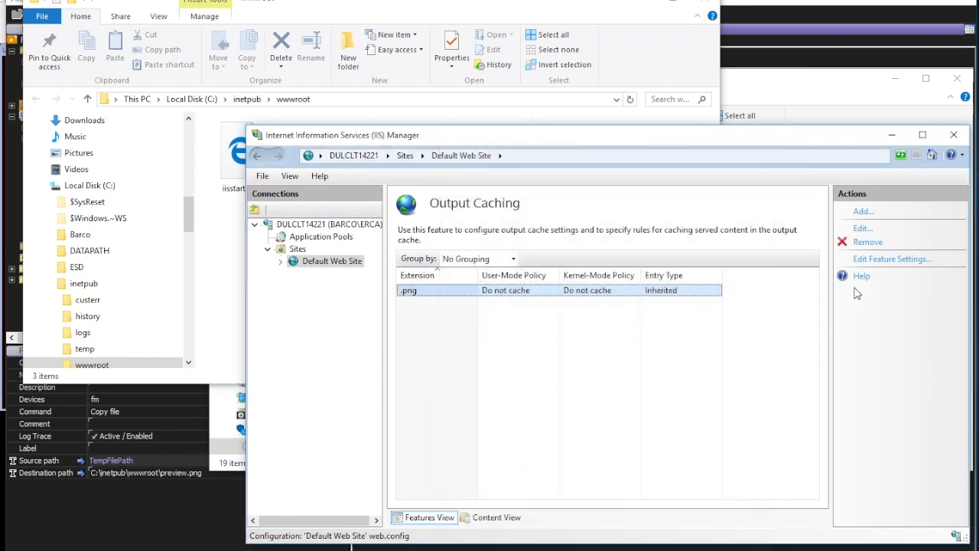
left_click(888, 259)
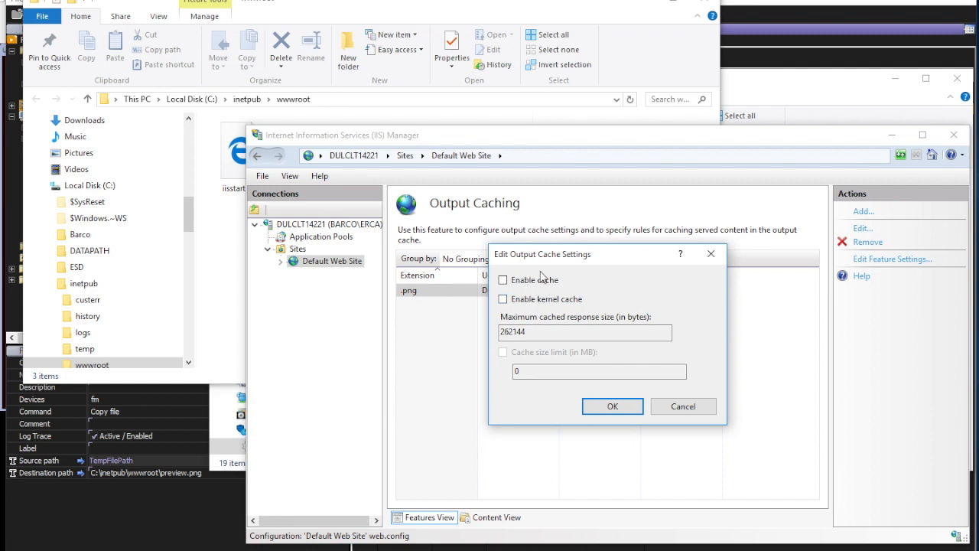
left_click(626, 407)
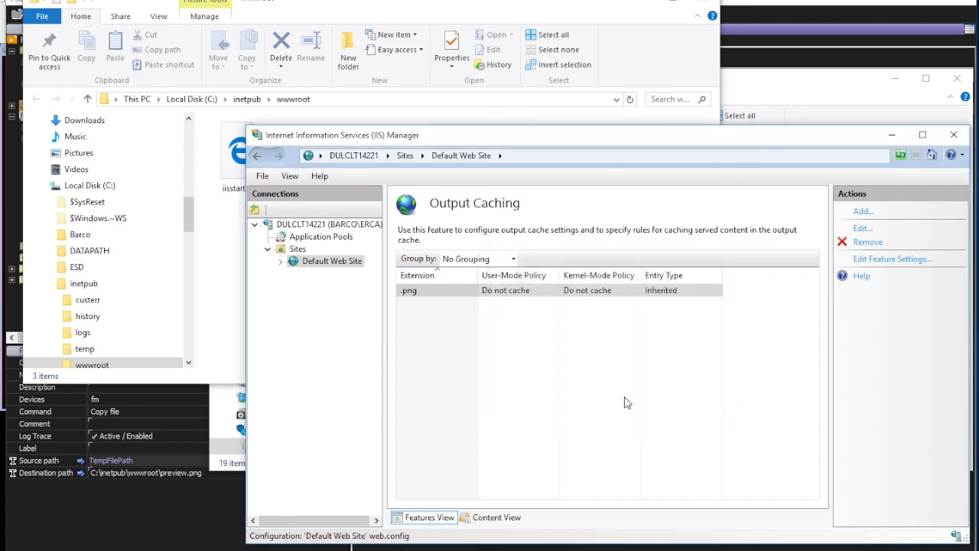
left_click(955, 136)
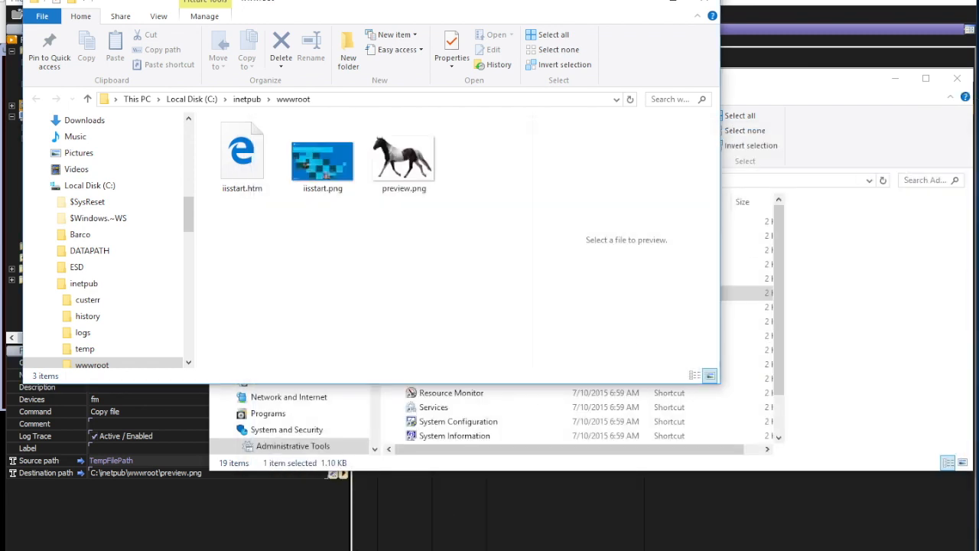
Switch to the browser's web panel, select frog.png for preview, and bring Medialon Manager forward behind the browser
key("alt+Tab")
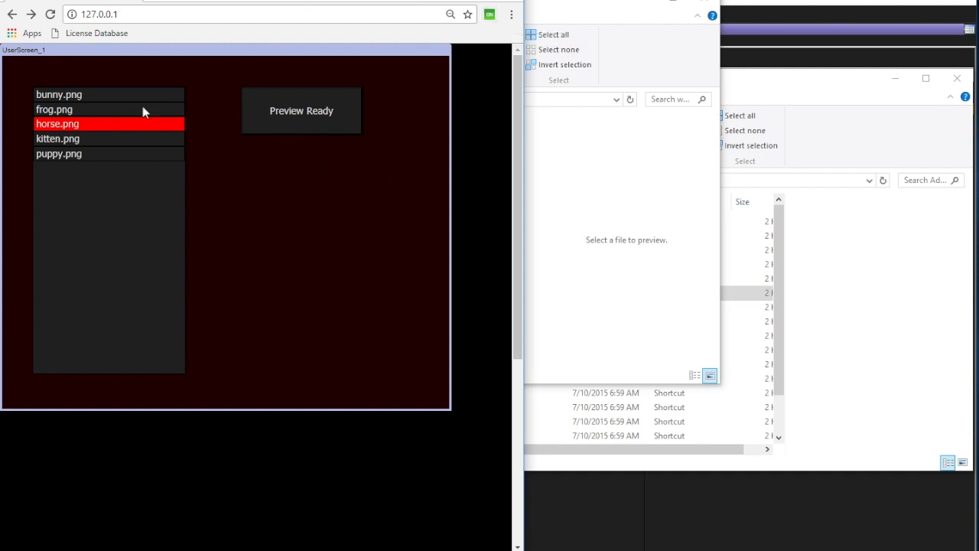
left_click(111, 112)
left_click(319, 124)
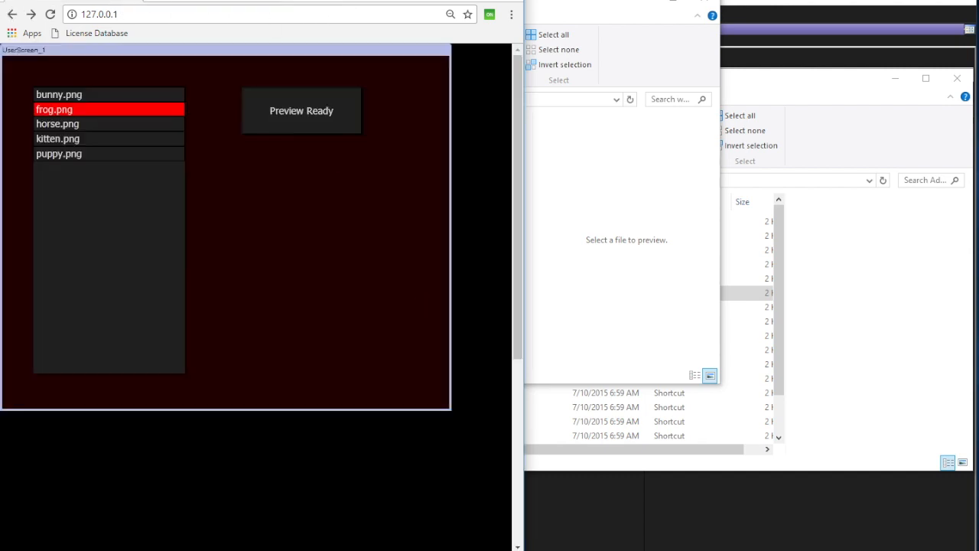
left_click(707, 513)
left_click(68, 14)
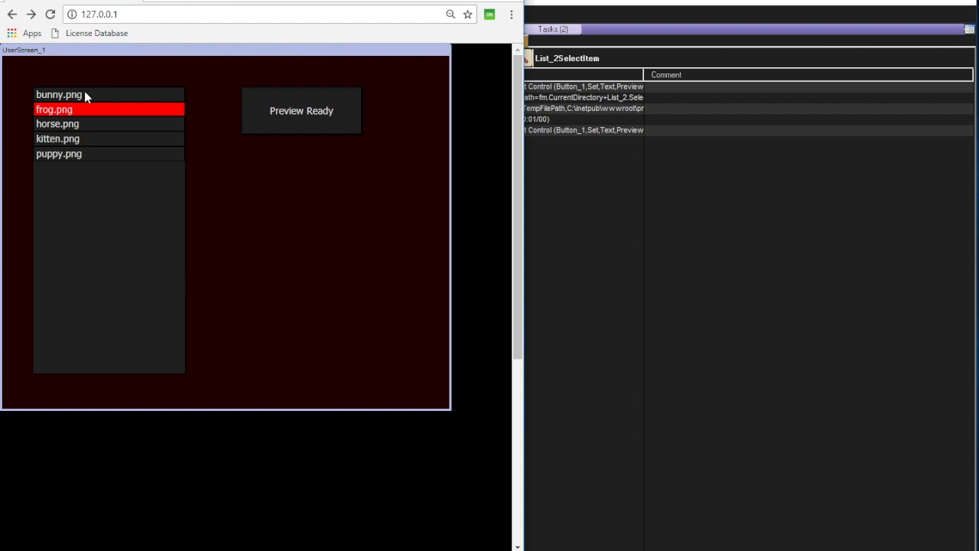
Select horse.png, kitten.png and puppy.png in turn, preview puppy.png, and return to the web panel
left_click(80, 124)
left_click(89, 138)
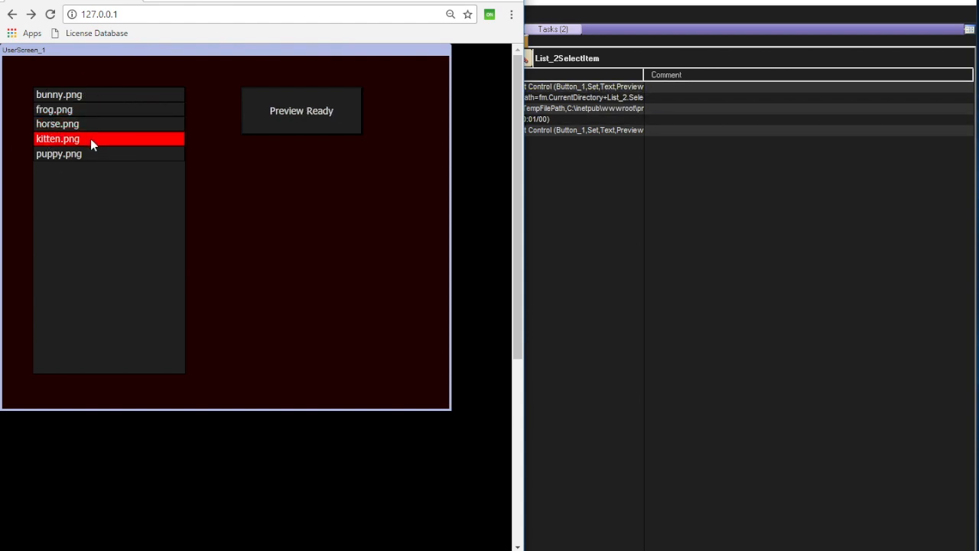
left_click(64, 153)
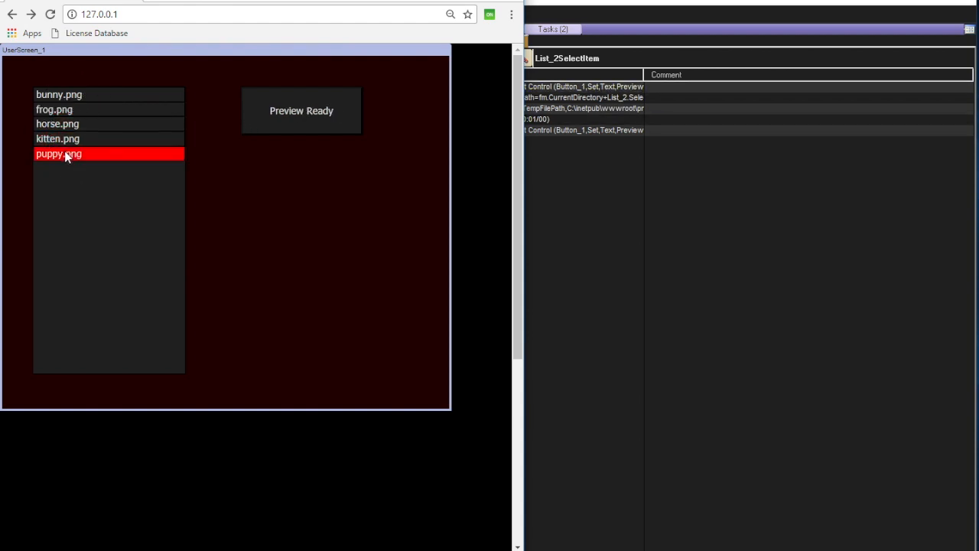
left_click(295, 110)
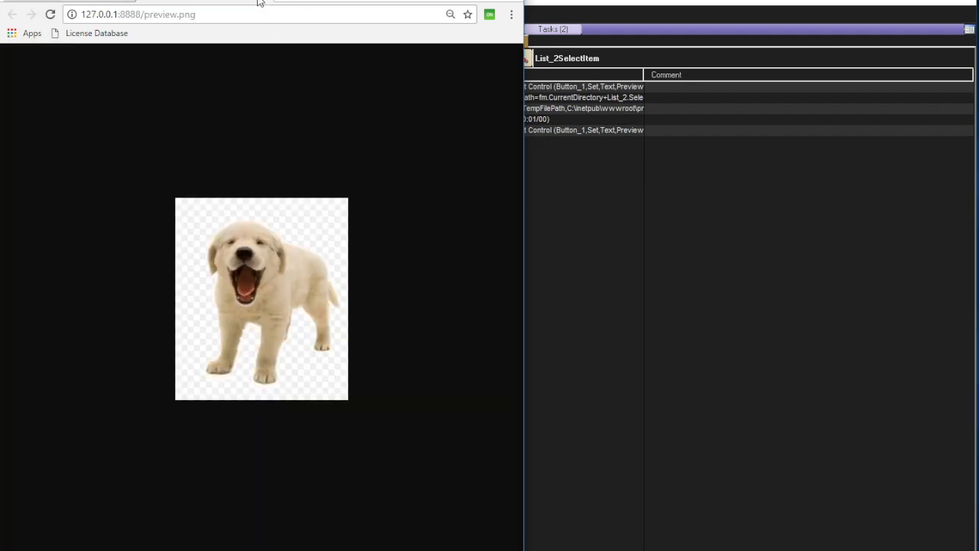
key("alt+Left")
Preview frog.png from the web panel and close its preview tab
left_click(114, 112)
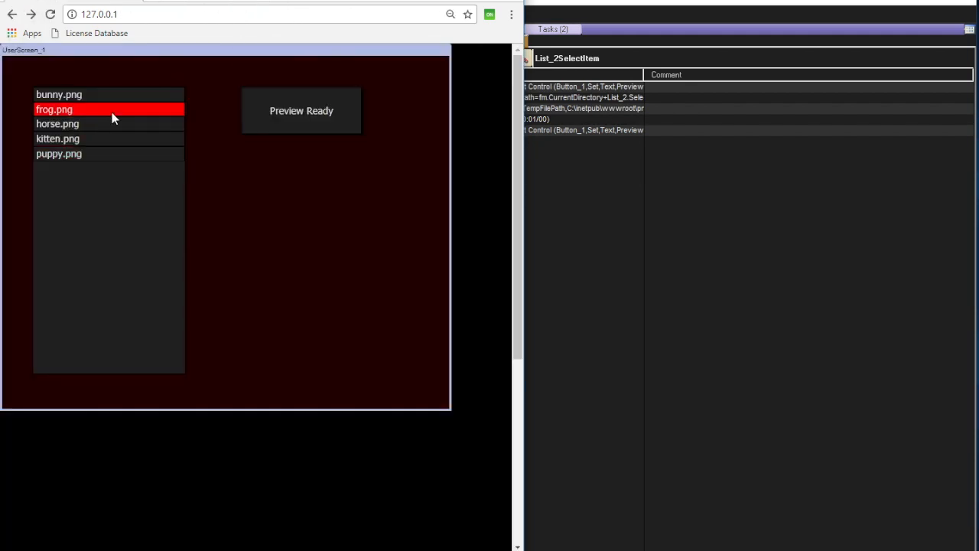
left_click(296, 116)
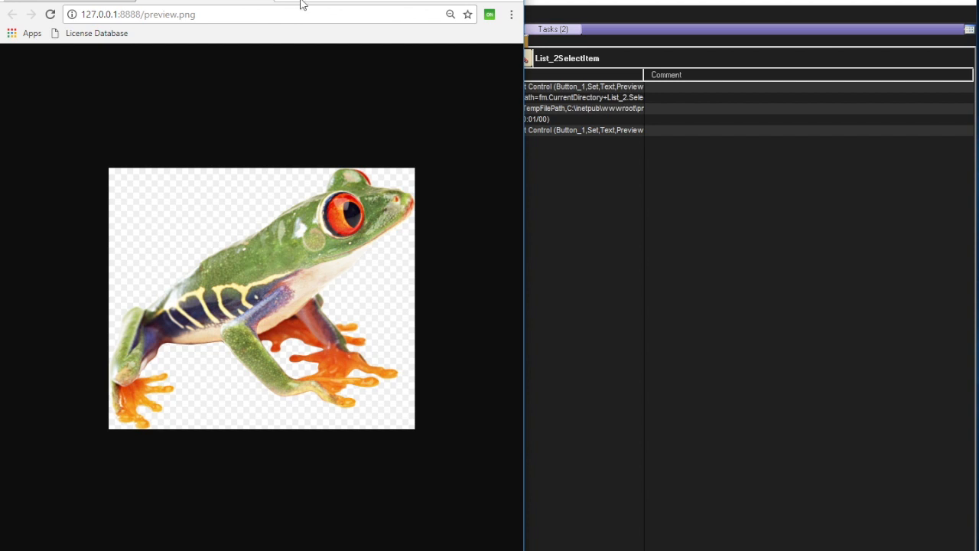
left_click(262, 1)
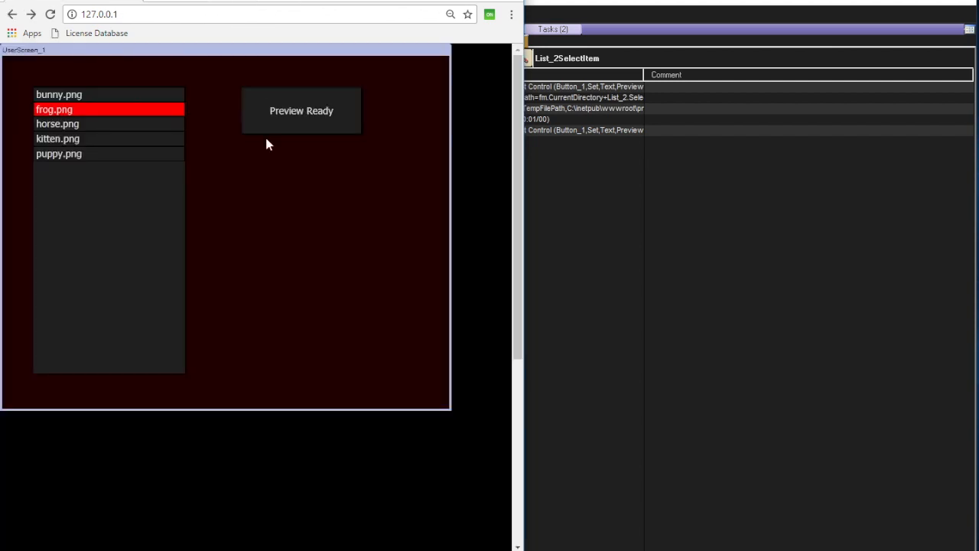